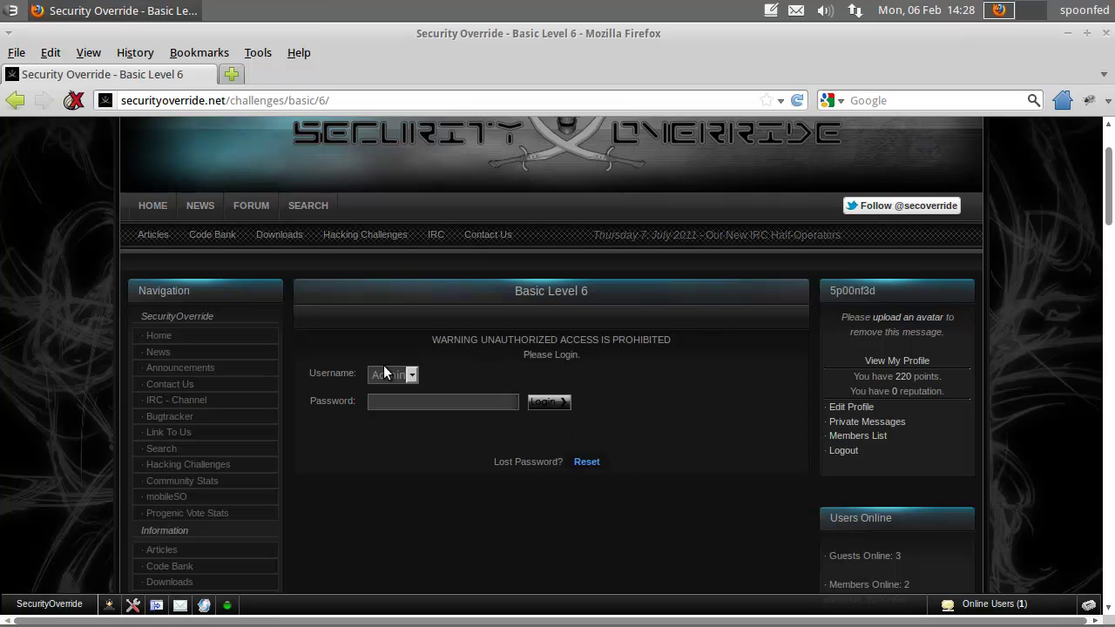
Step: Examine the Basic Level 6 login form's password box, username choices and login prompt
{"action": "left_click", "coordinate": [412, 398]}
{"action": "double_click", "coordinate": [350, 405]}
{"action": "left_click", "coordinate": [386, 401]}
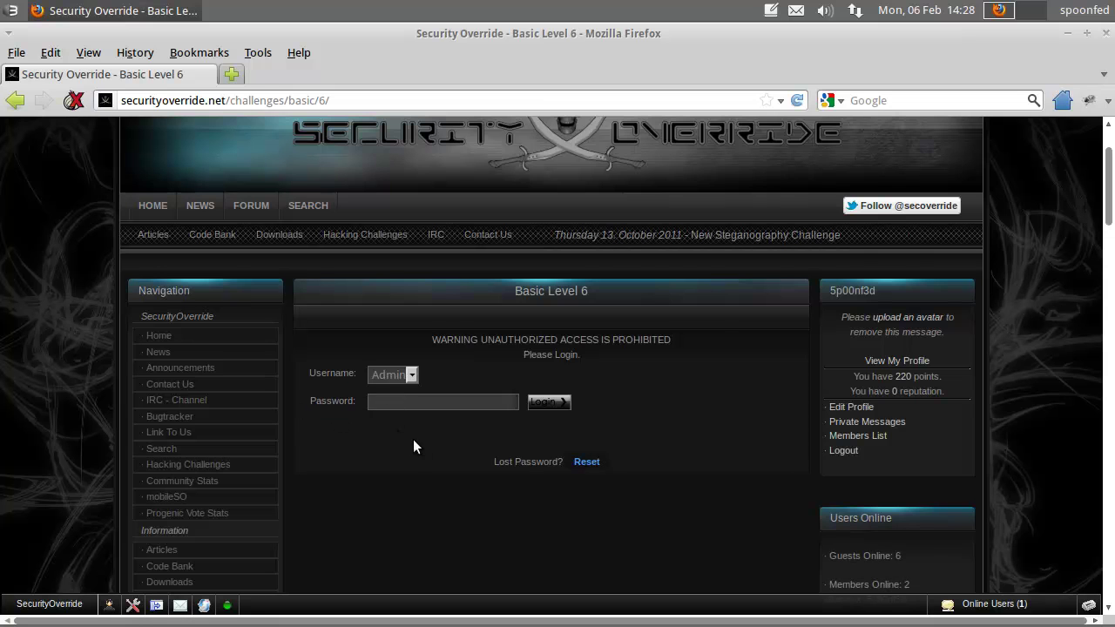
{"action": "left_click", "coordinate": [414, 382]}
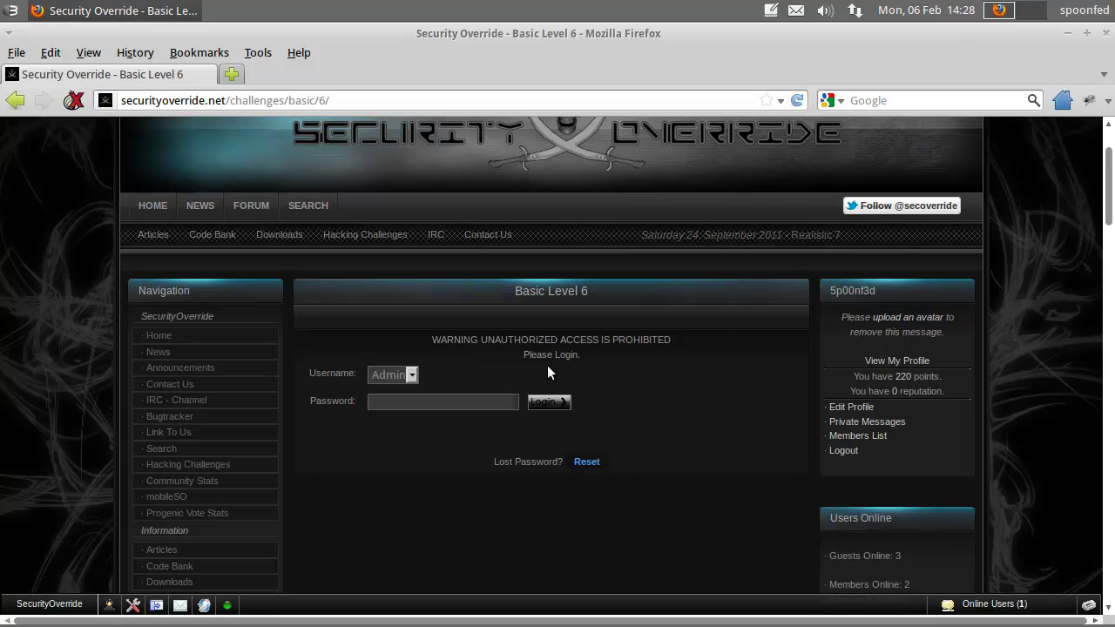
{"action": "left_click_drag", "start_coordinate": [547, 365], "coordinate": [645, 352]}
{"action": "left_click", "coordinate": [595, 401]}
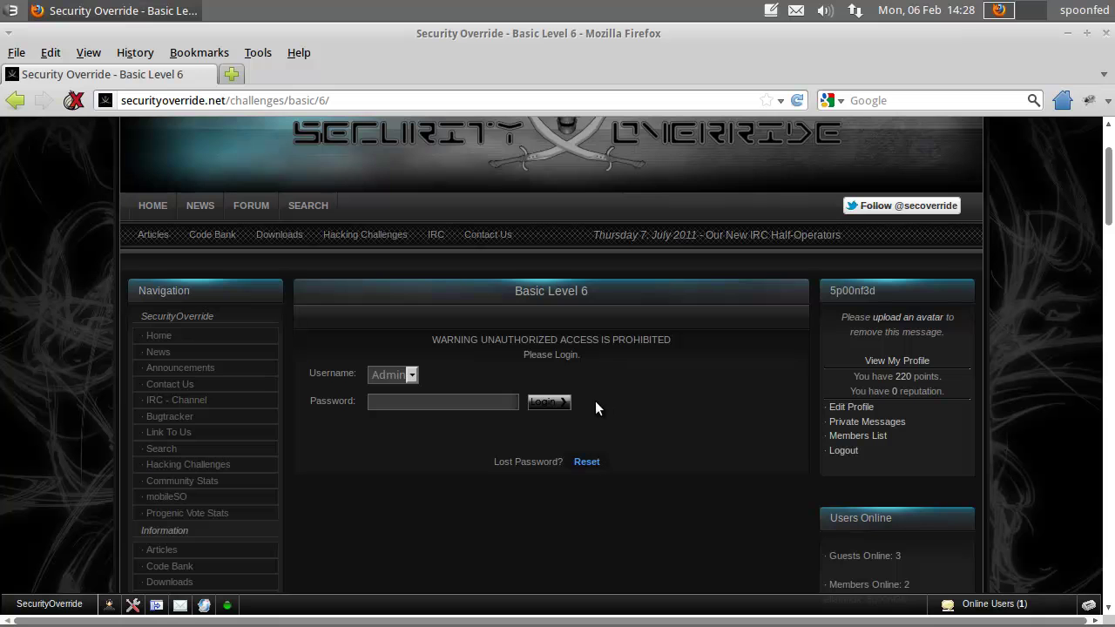
Step: Inspect the lost-password form in Firebug and select its hidden email value
{"action": "right_click", "coordinate": [496, 469]}
{"action": "left_click", "coordinate": [500, 510]}
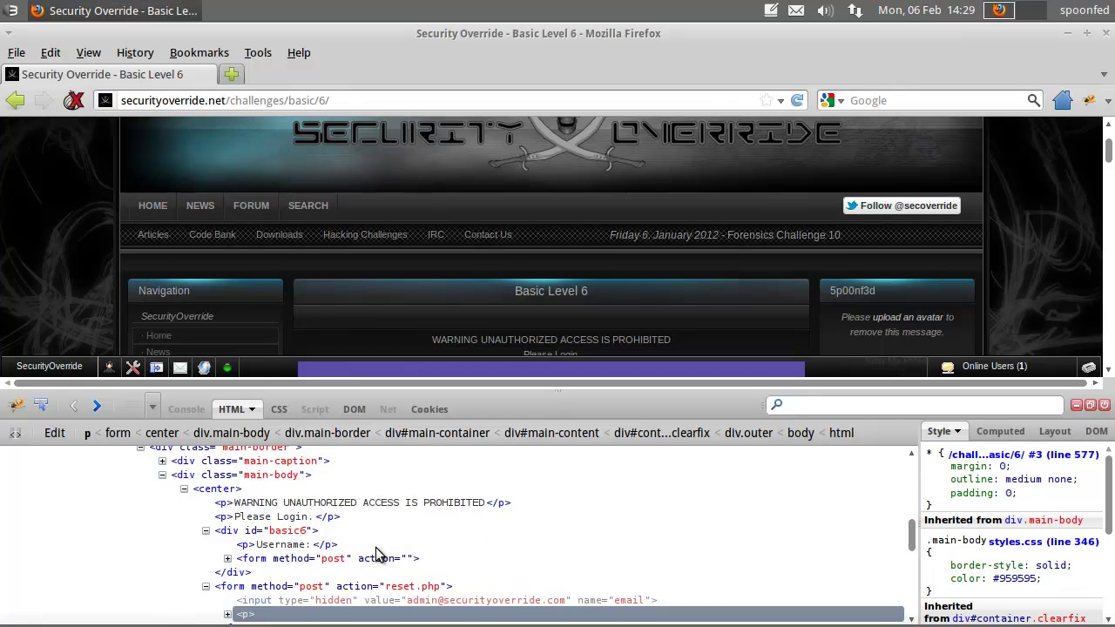
{"action": "left_click", "coordinate": [228, 541]}
{"action": "scroll", "coordinate": [188, 542], "scroll_direction": "down", "scroll_amount": 1}
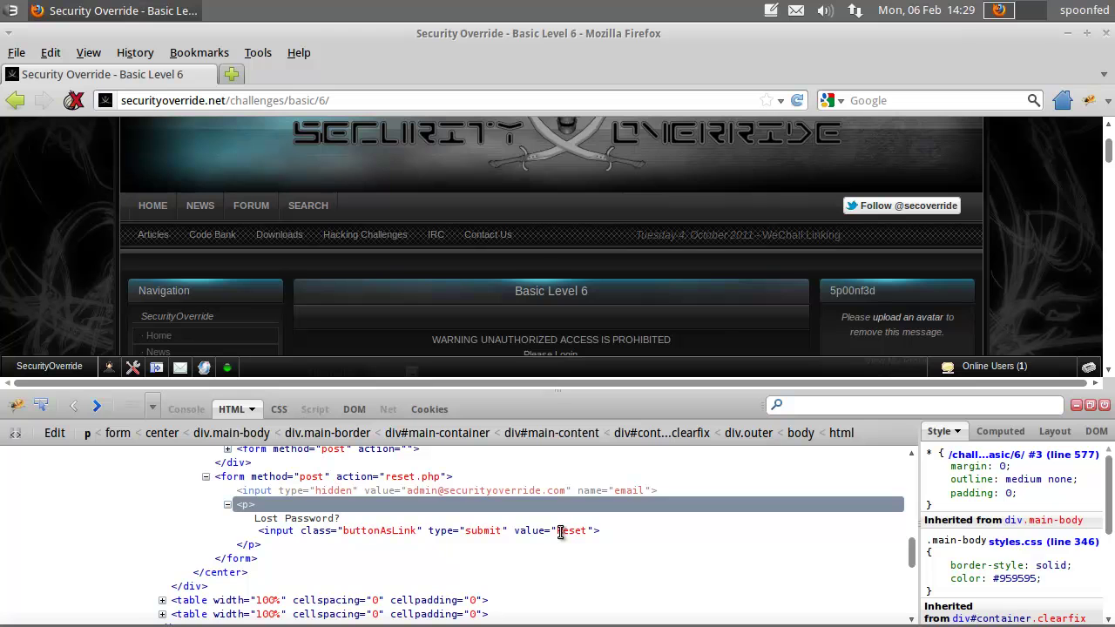
{"action": "left_click", "coordinate": [390, 476]}
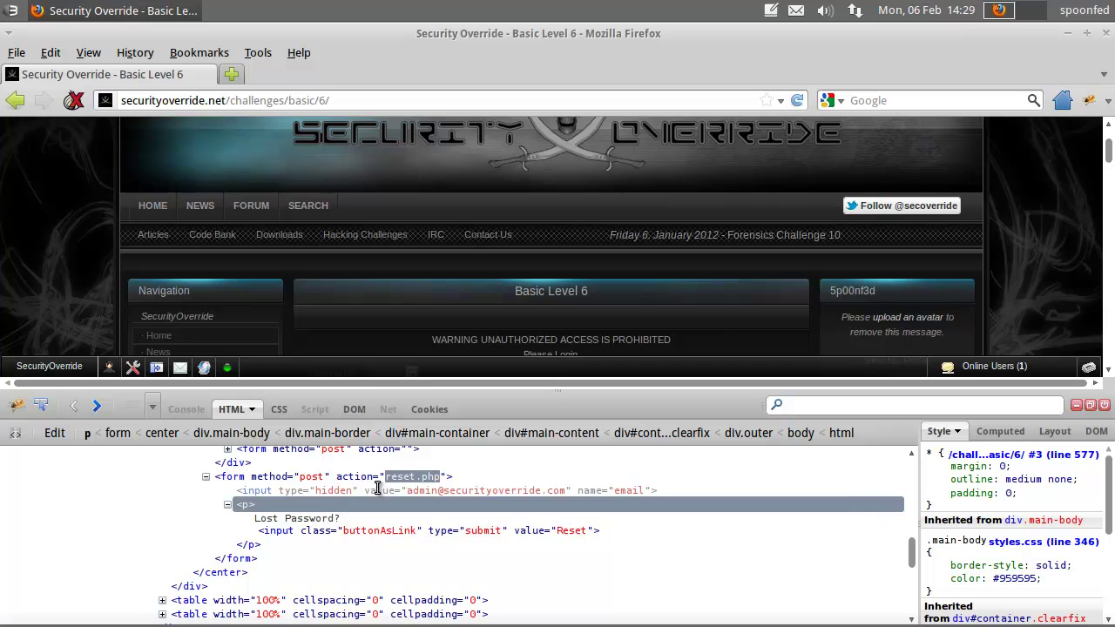
{"action": "left_click_drag", "start_coordinate": [407, 491], "coordinate": [565, 490]}
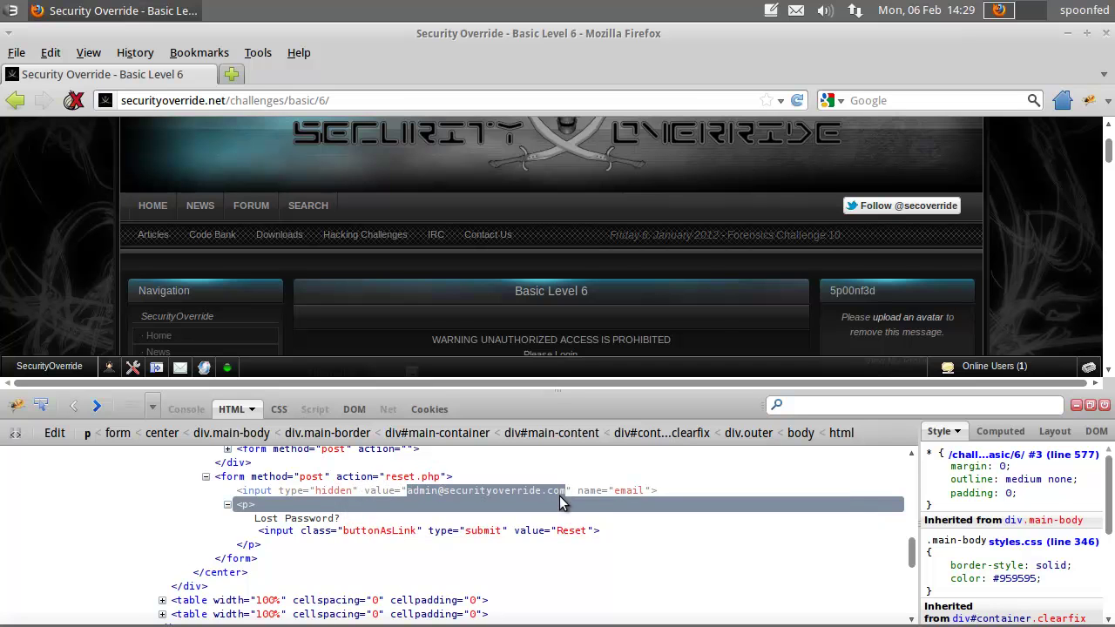
Step: Change the reset form's hidden email value to your own address and close Firebug
{"action": "left_click", "coordinate": [471, 490]}
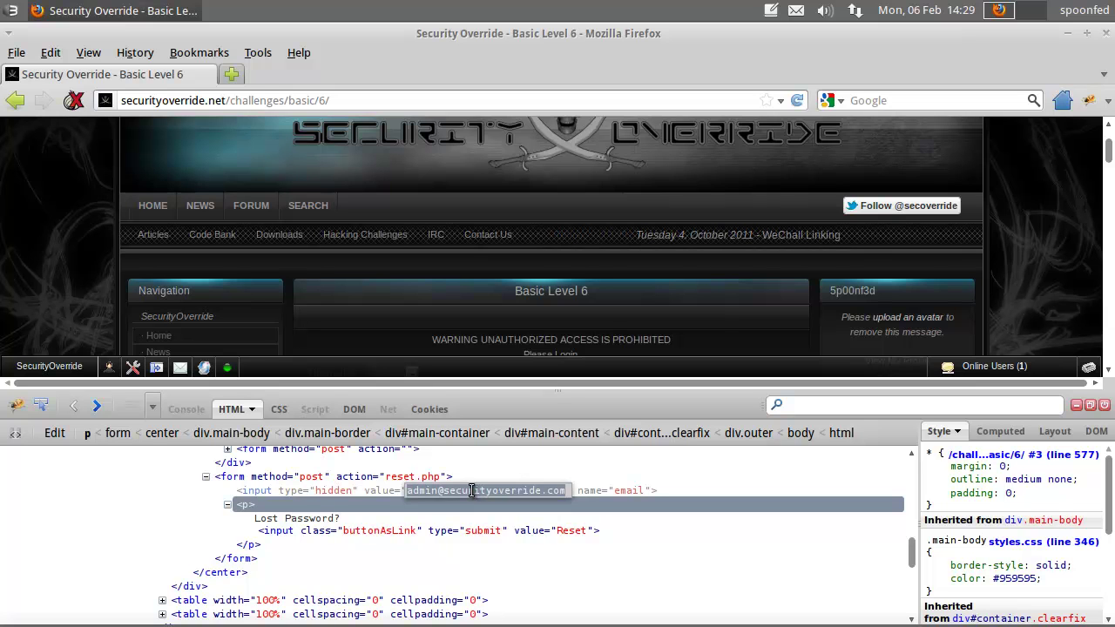
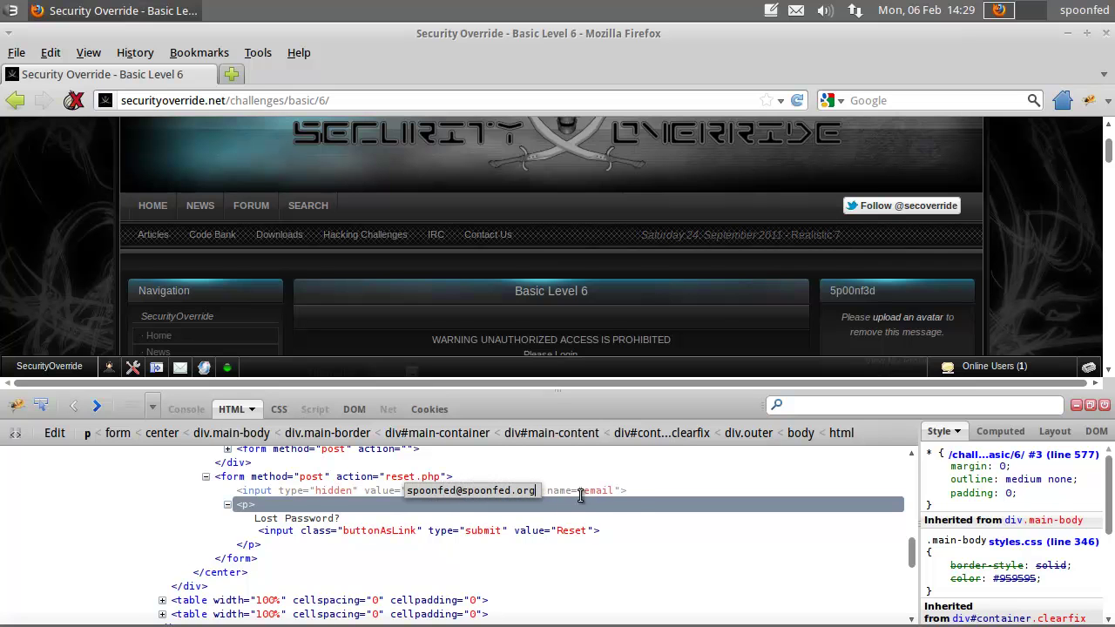
{"action": "key", "text": "Return"}
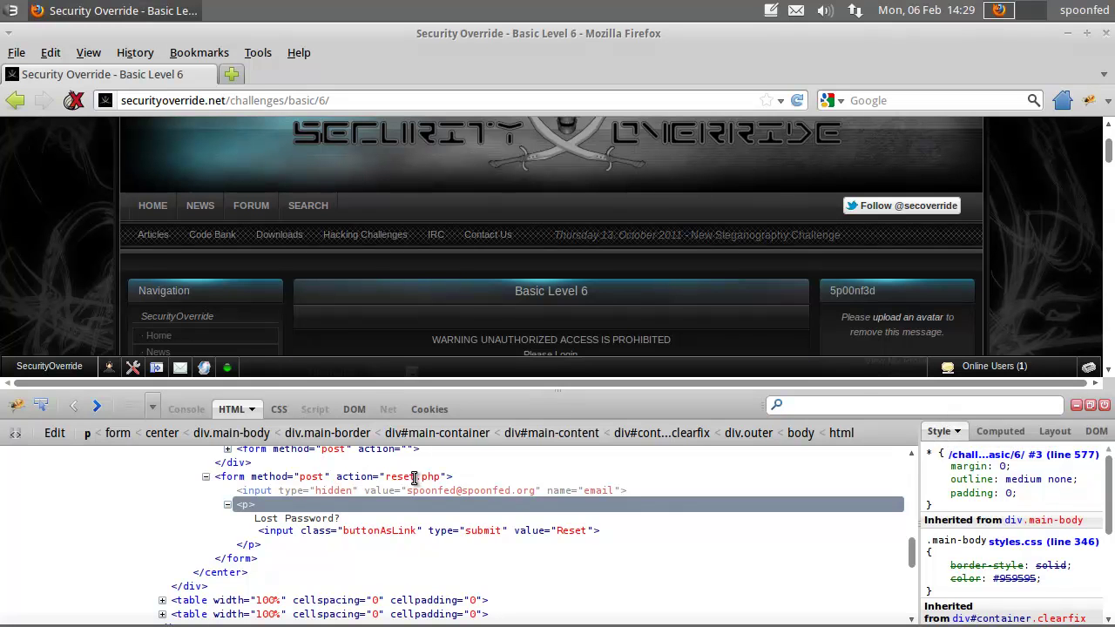
{"action": "left_click", "coordinate": [1103, 405]}
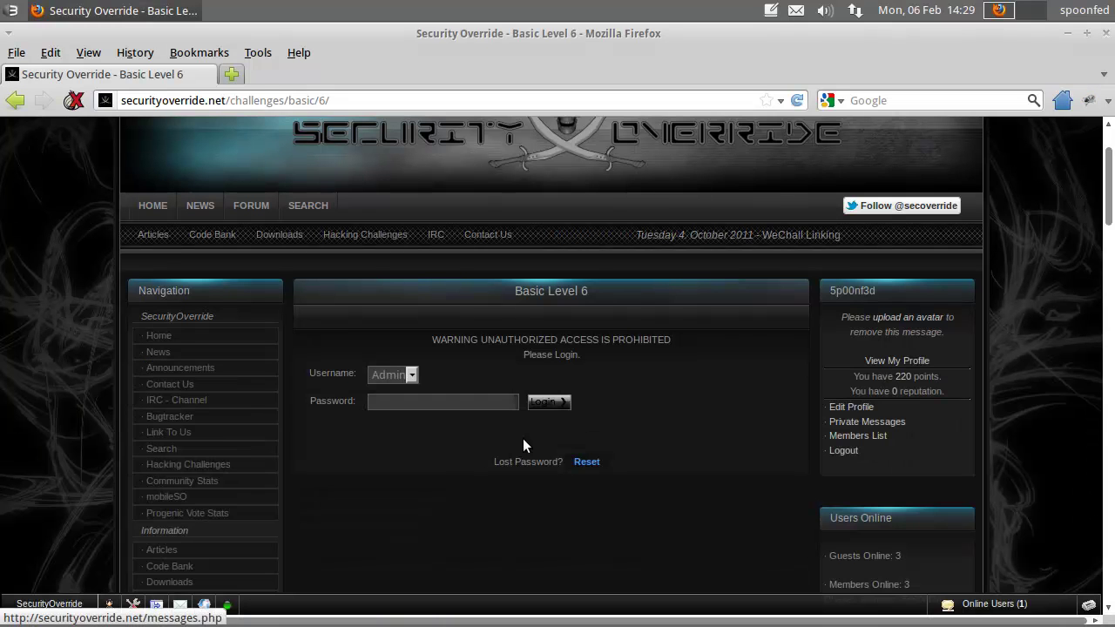
Step: Launch Tamper Data, move its window aside and start tampering
{"action": "left_click", "coordinate": [257, 52]}
{"action": "left_click", "coordinate": [337, 271]}
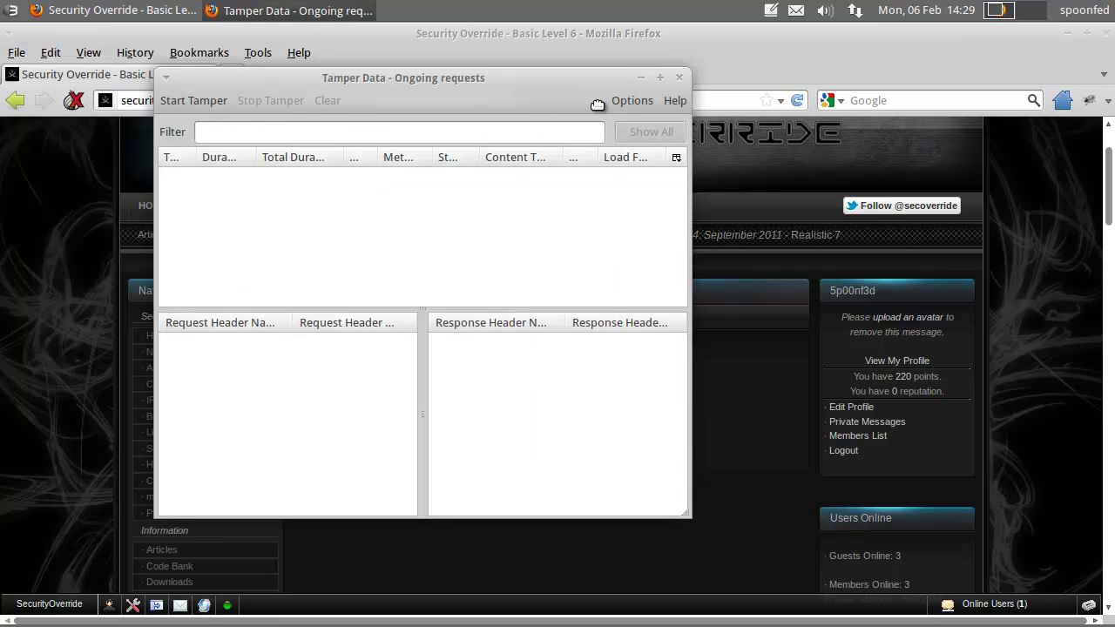
{"action": "left_click_drag", "start_coordinate": [597, 104], "coordinate": [1018, 127]}
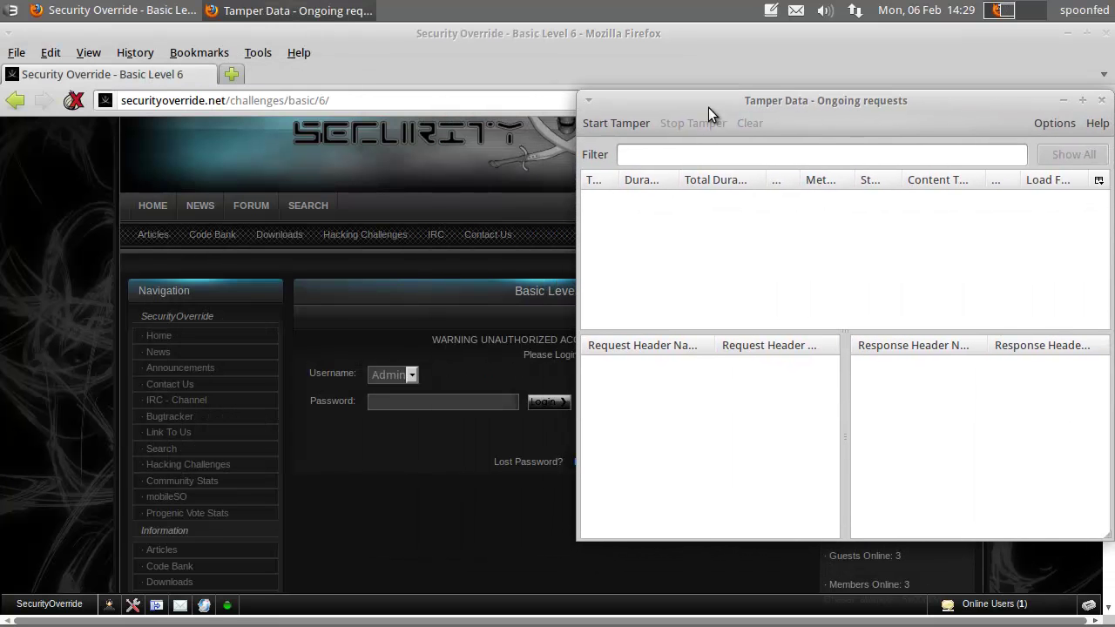
{"action": "mouse_move", "coordinate": [703, 101]}
{"action": "left_mouse_down"}
{"action": "mouse_move", "coordinate": [747, 85]}
{"action": "mouse_move", "coordinate": [725, 95]}
{"action": "left_mouse_up"}
{"action": "left_click", "coordinate": [778, 116]}
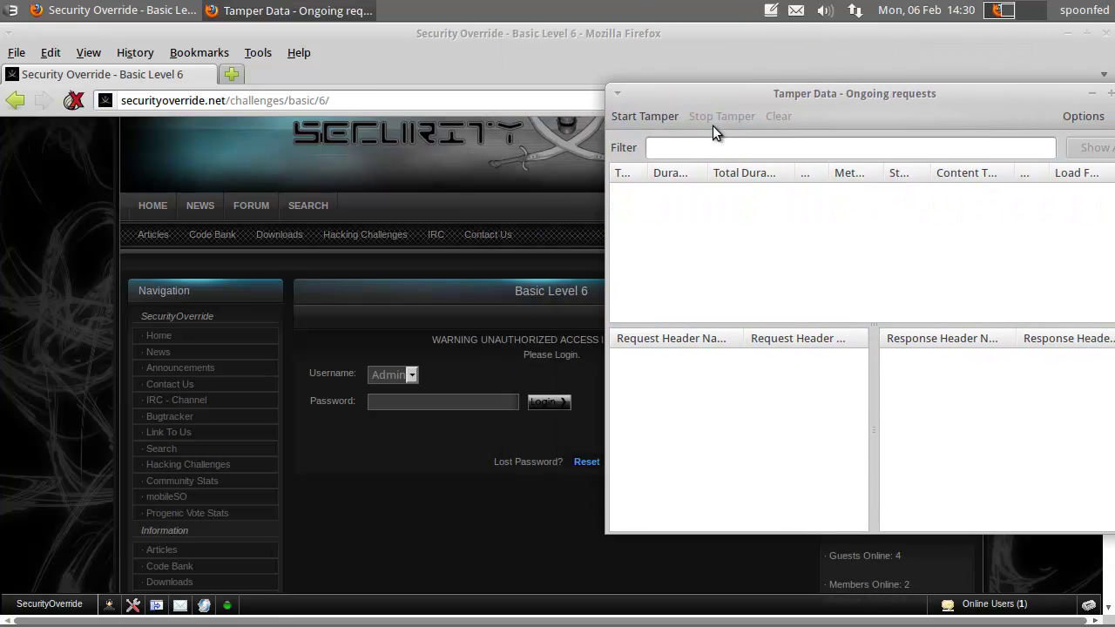
{"action": "left_click", "coordinate": [640, 117]}
Step: Submit the password reset, tamper with the intercepted request and open its email parameter
{"action": "left_click", "coordinate": [585, 462]}
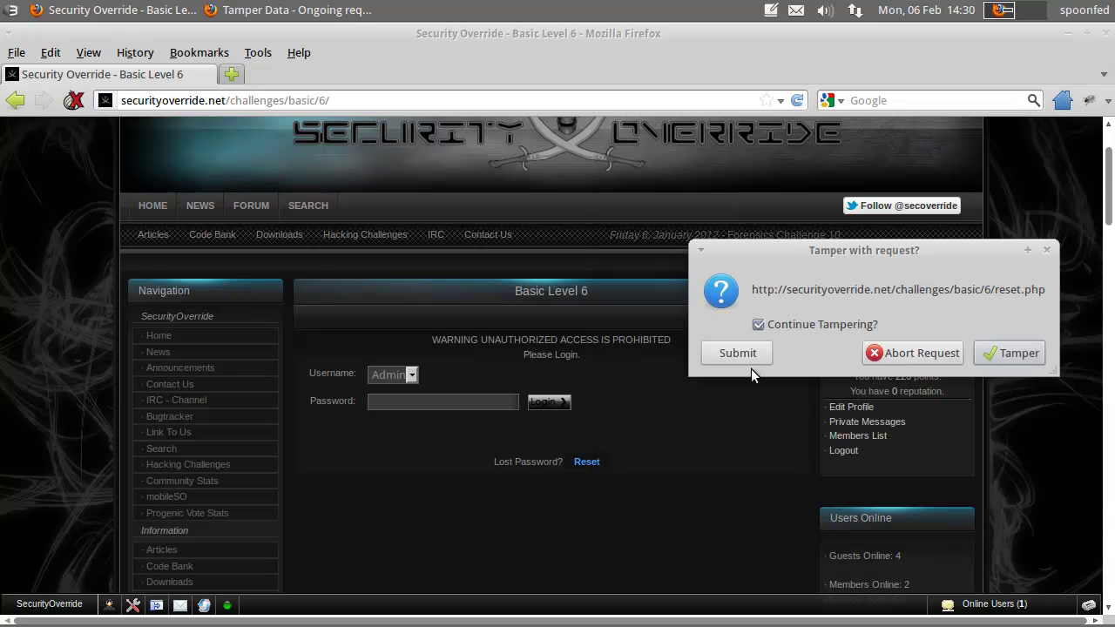
{"action": "left_click", "coordinate": [1013, 353]}
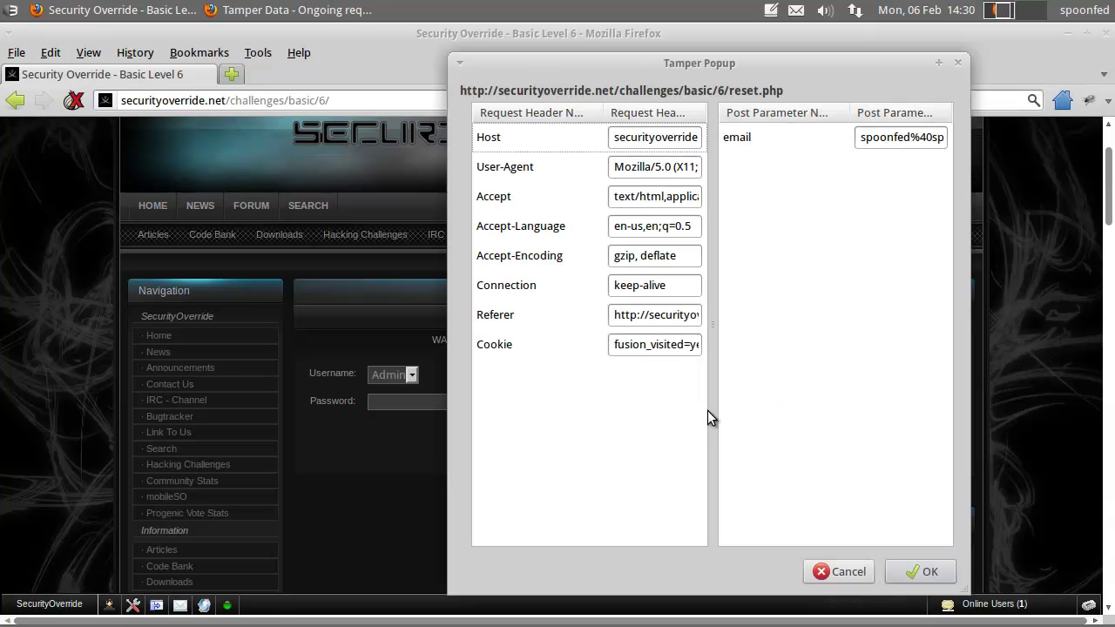
{"action": "left_click_drag", "start_coordinate": [778, 67], "coordinate": [568, 73]}
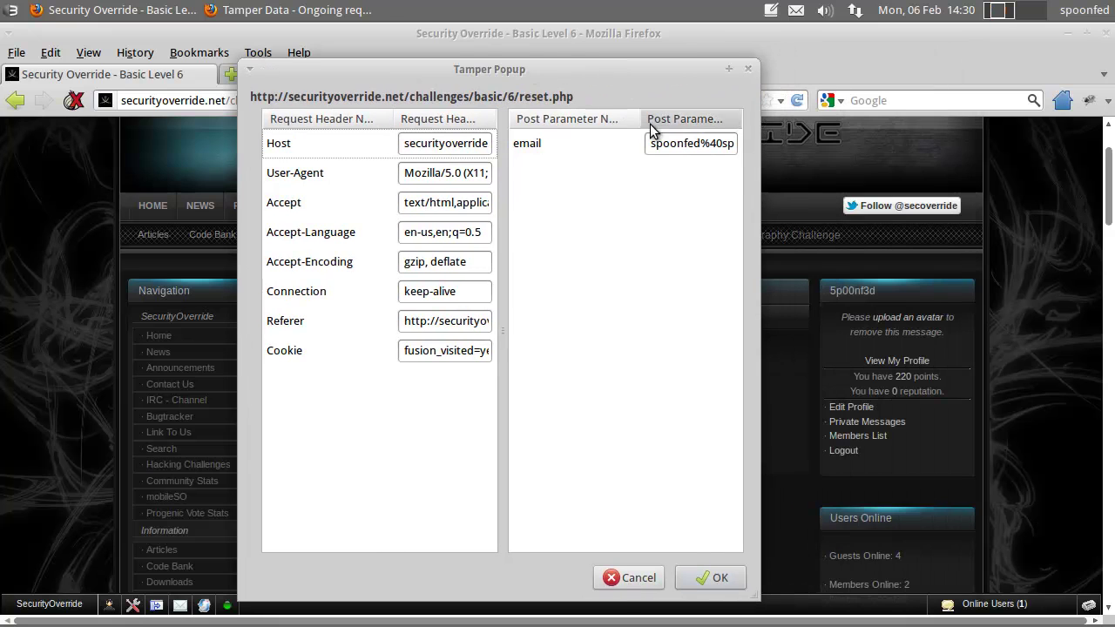
{"action": "left_click", "coordinate": [700, 143]}
{"action": "left_click", "coordinate": [657, 145]}
{"action": "key", "text": "Home"}
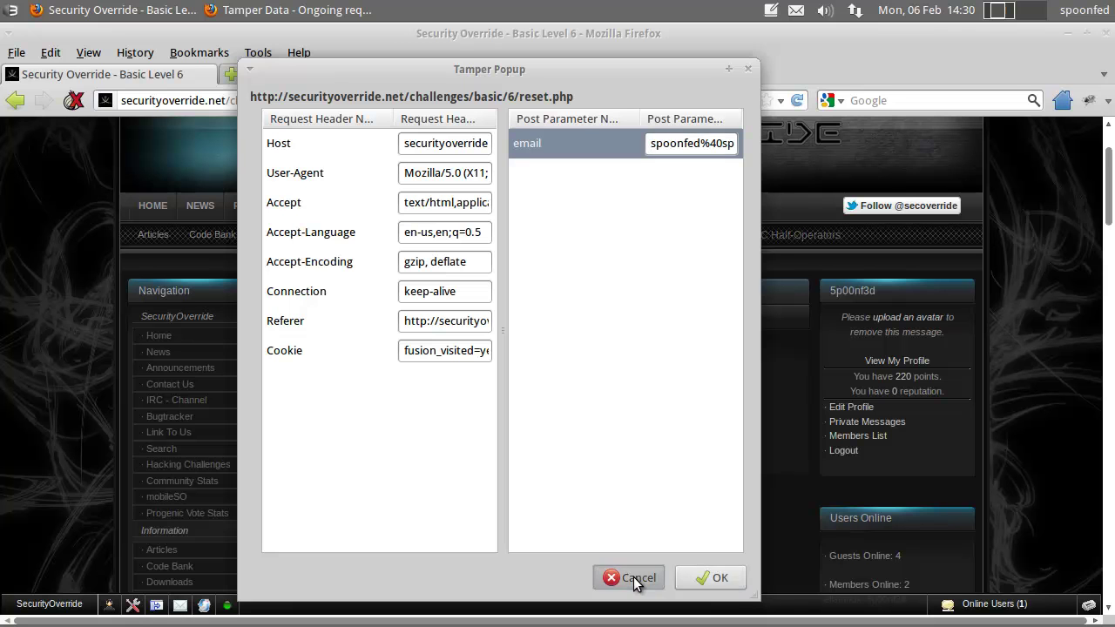
Step: Let the reset request through, read the password-reset confirmation, and go back to the login page
{"action": "left_click", "coordinate": [633, 578]}
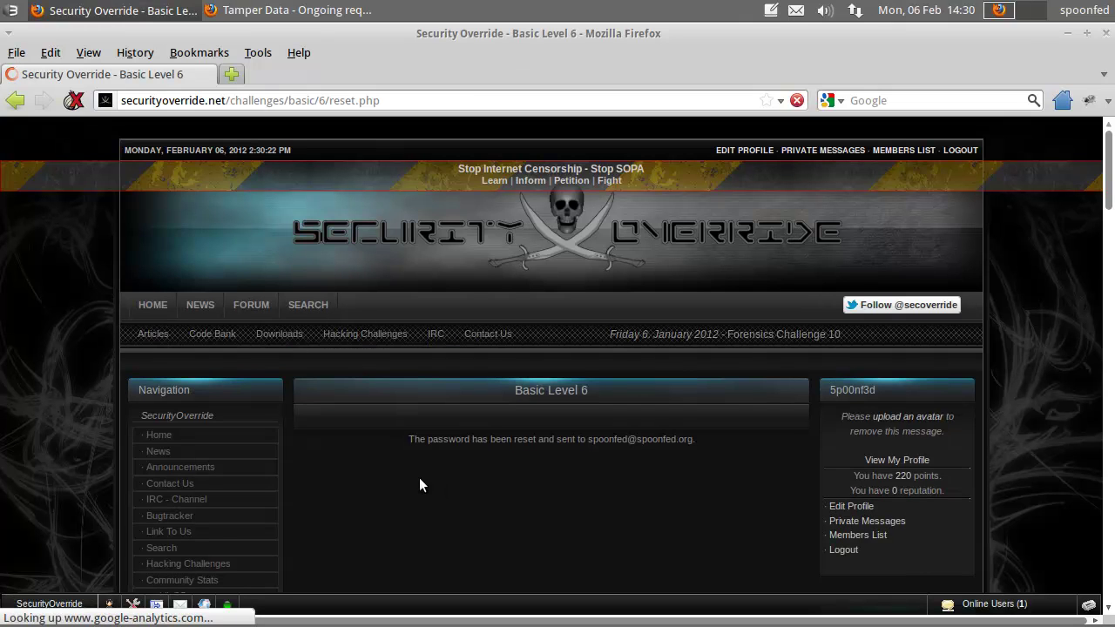
{"action": "left_click_drag", "start_coordinate": [473, 440], "coordinate": [779, 450]}
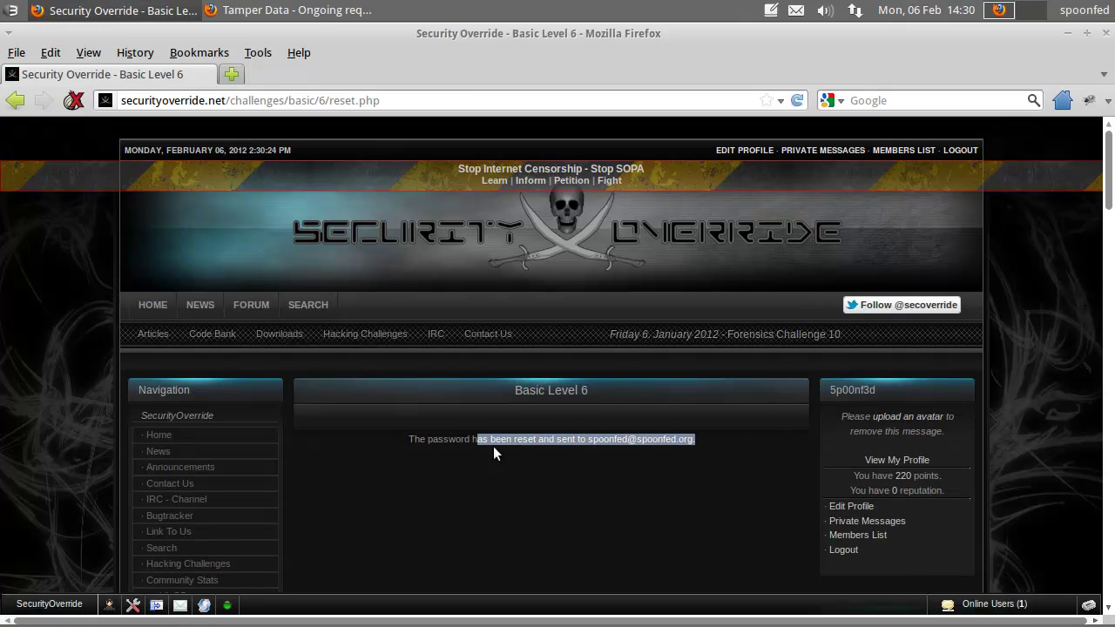
{"action": "left_click_drag", "start_coordinate": [392, 439], "coordinate": [686, 475]}
{"action": "left_click", "coordinate": [673, 450]}
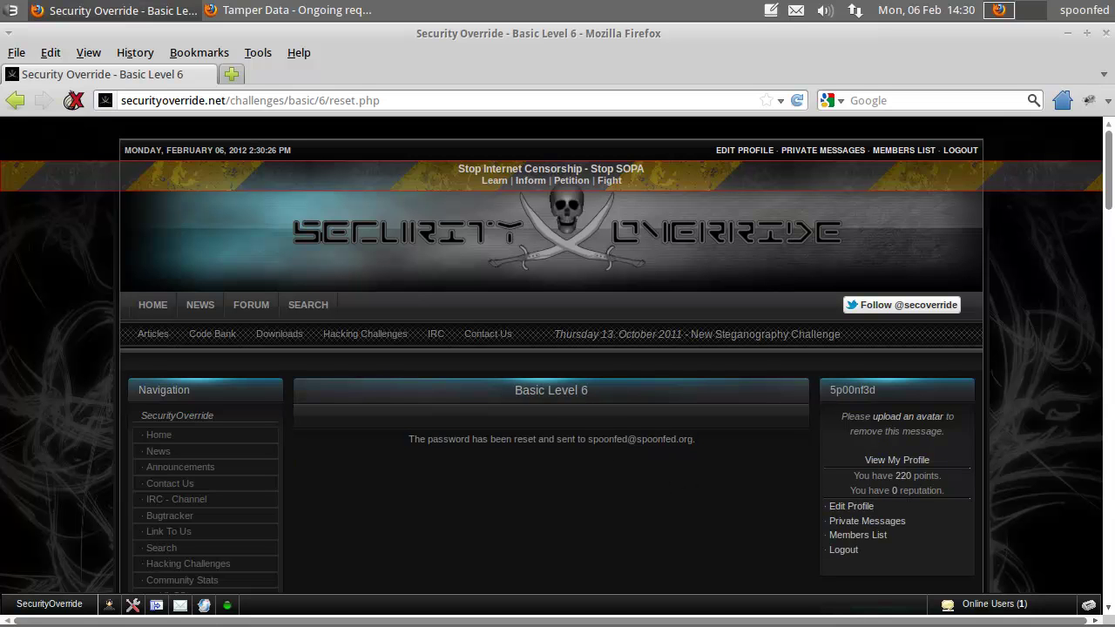
{"action": "left_click", "coordinate": [15, 100]}
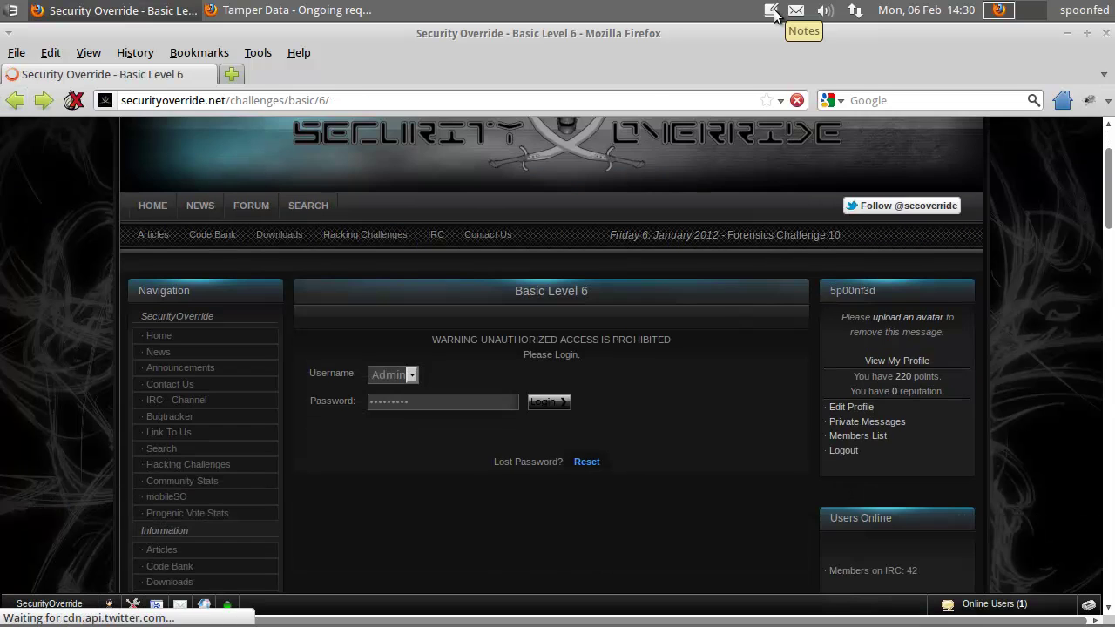
Step: Cut the new password out of the Notes sticky note
{"action": "left_click", "coordinate": [771, 10]}
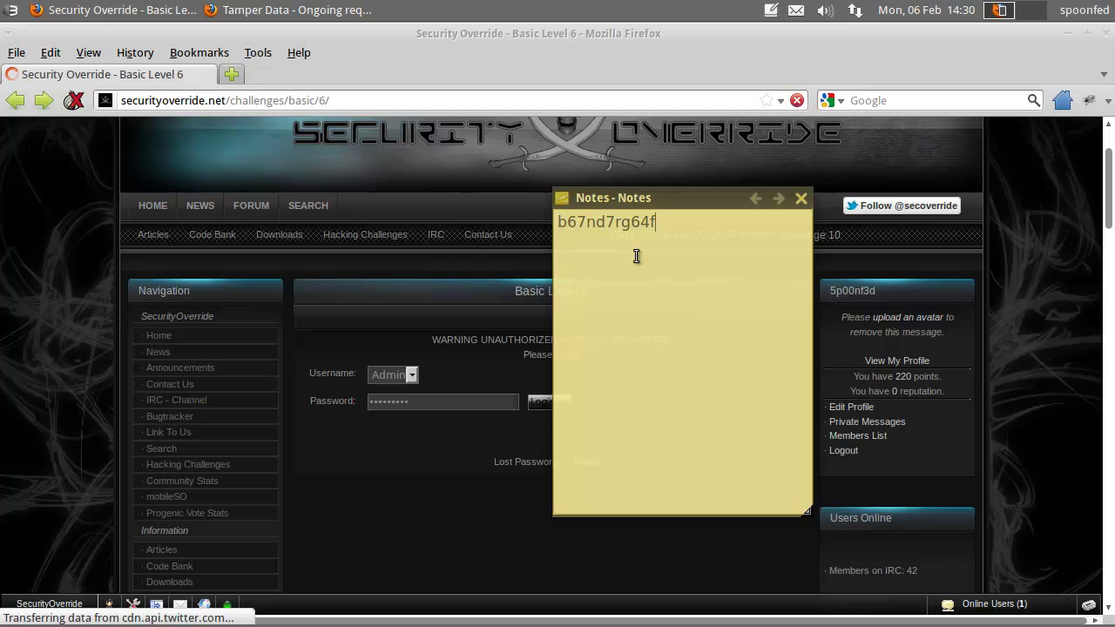
{"action": "left_click_drag", "start_coordinate": [659, 223], "coordinate": [559, 223]}
{"action": "right_click", "coordinate": [580, 222]}
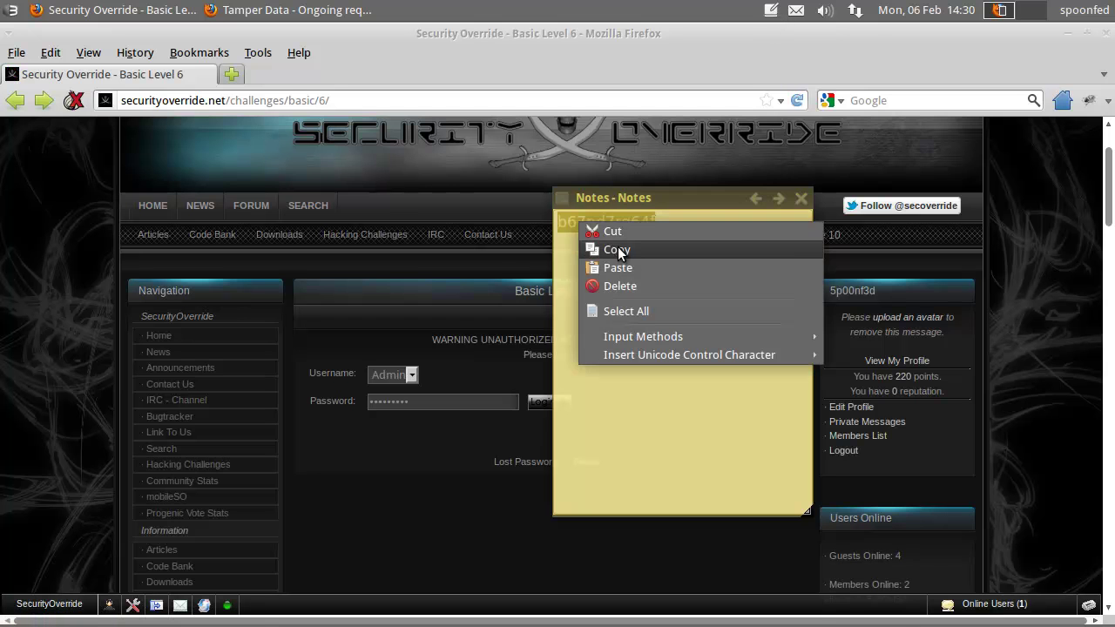
{"action": "left_click", "coordinate": [622, 231]}
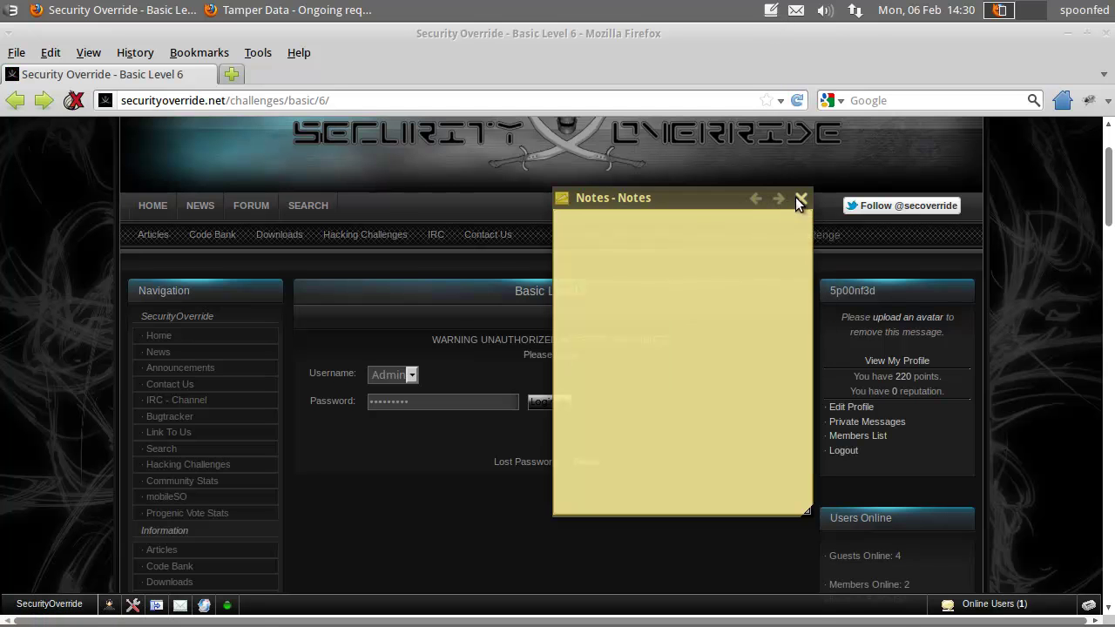
Step: Paste the new password into the Admin login, log in, and dismiss the save-password prompt
{"action": "left_click", "coordinate": [801, 199]}
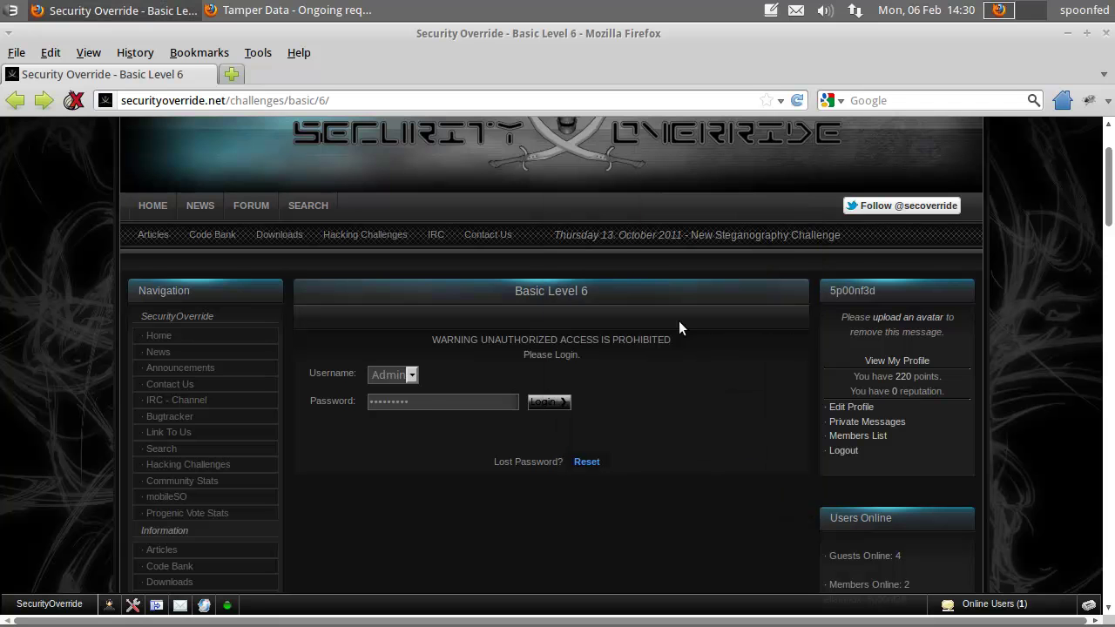
{"action": "double_click", "coordinate": [431, 401]}
{"action": "key", "text": "ctrl+v"}
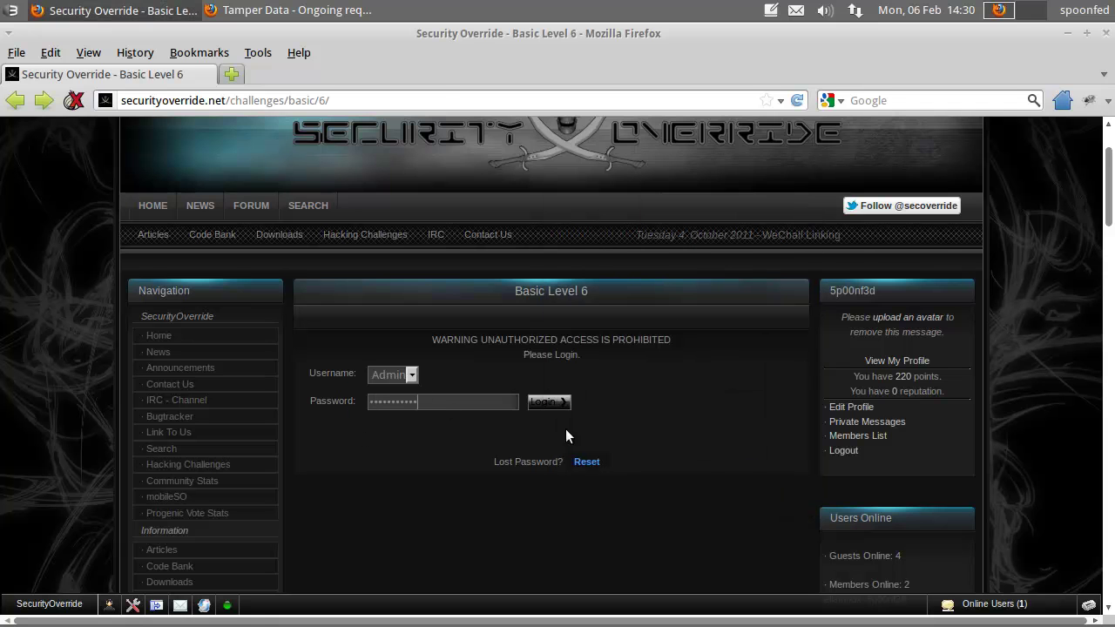
{"action": "left_click", "coordinate": [553, 402]}
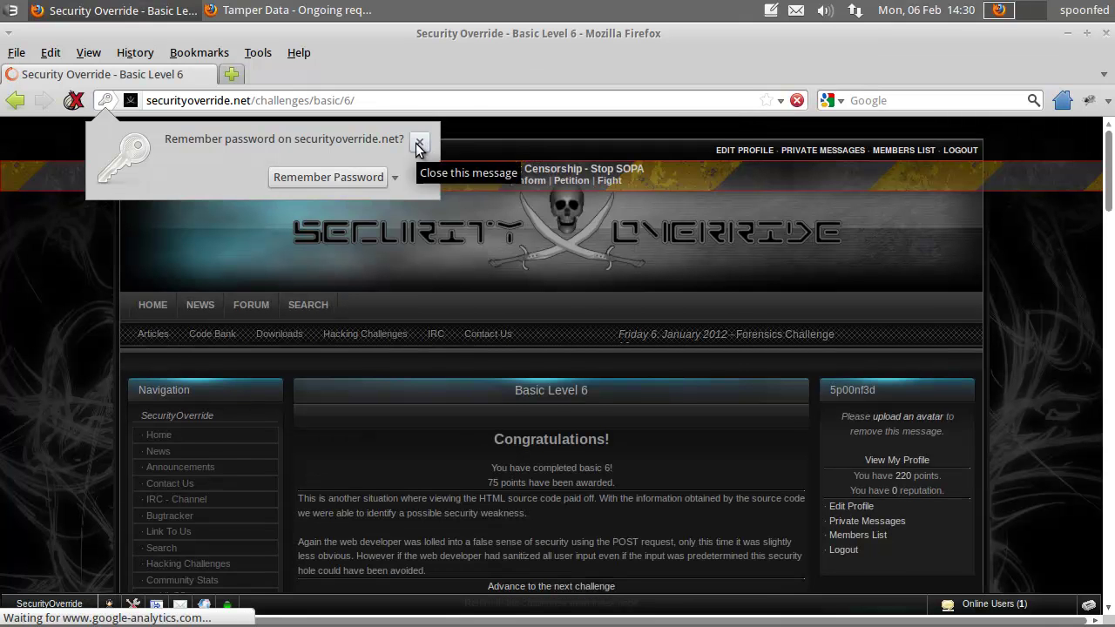
{"action": "left_click", "coordinate": [419, 142]}
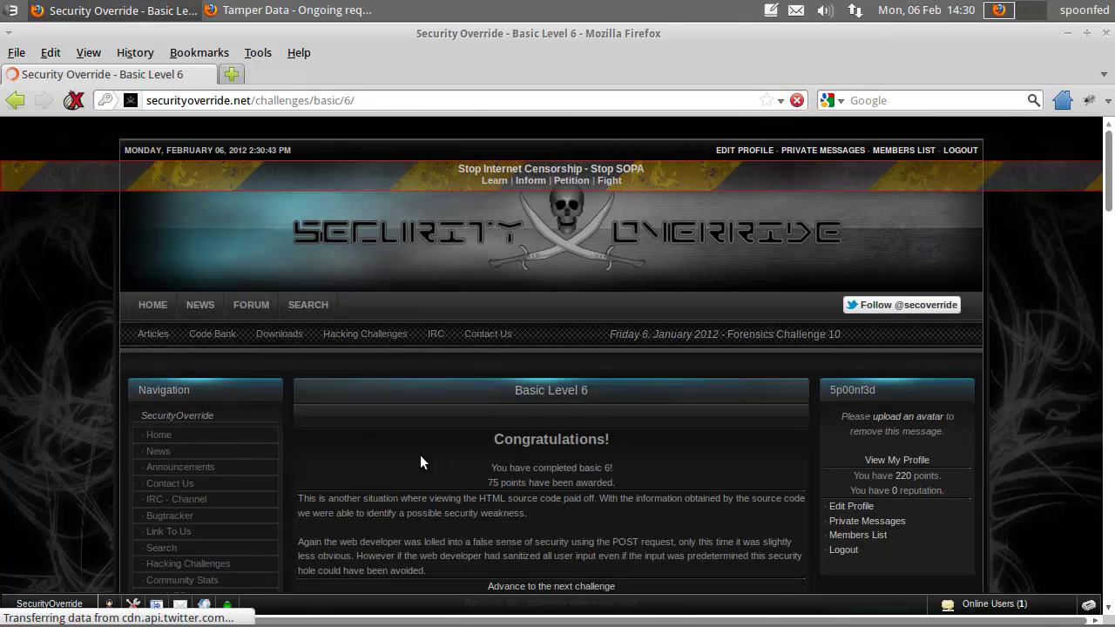
{"action": "scroll", "coordinate": [418, 457], "scroll_direction": "down", "scroll_amount": 2}
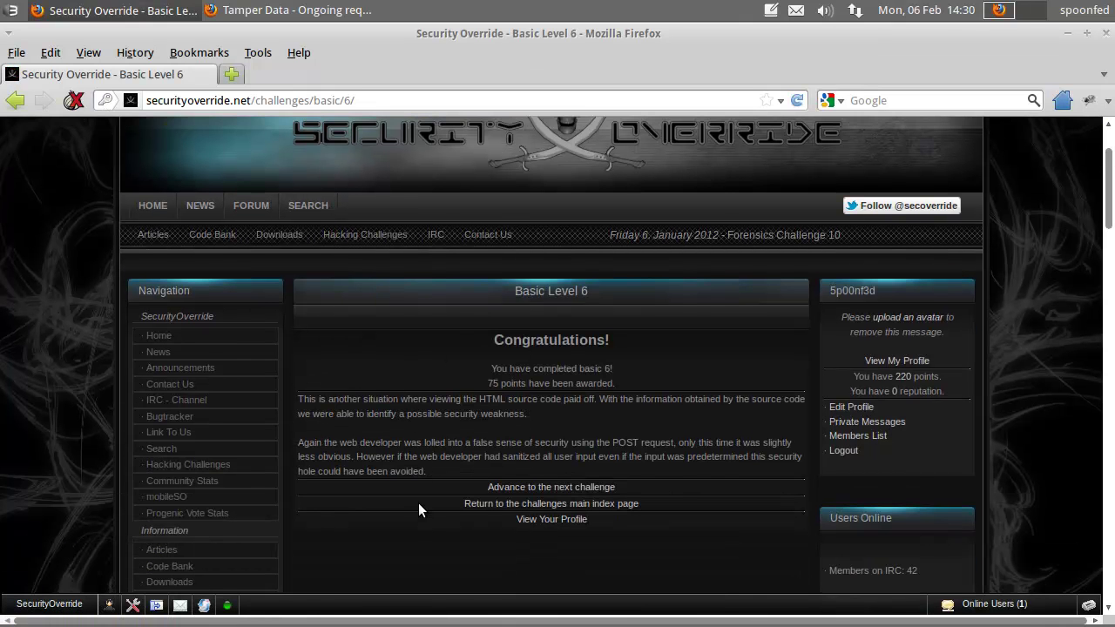